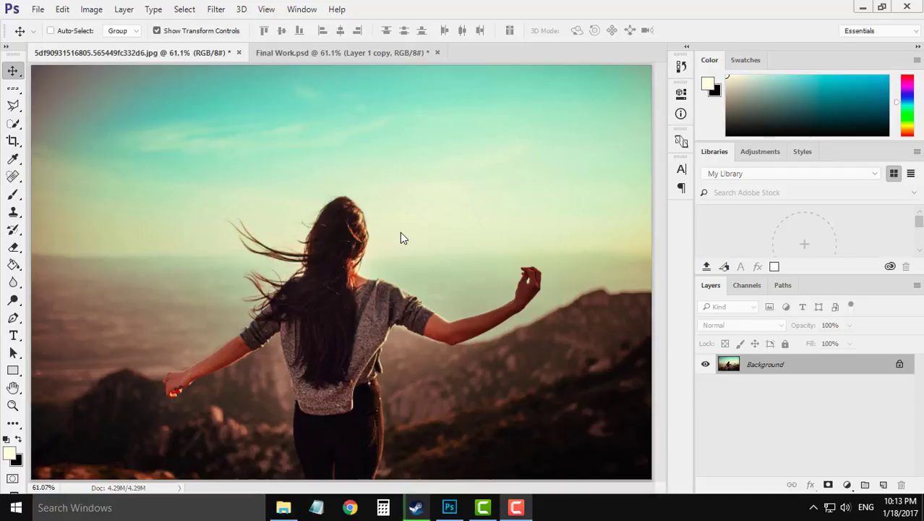
- Back in the original photo, duplicate Background to Layer 1 and open the Camera Raw Filter
left_click(319, 53)
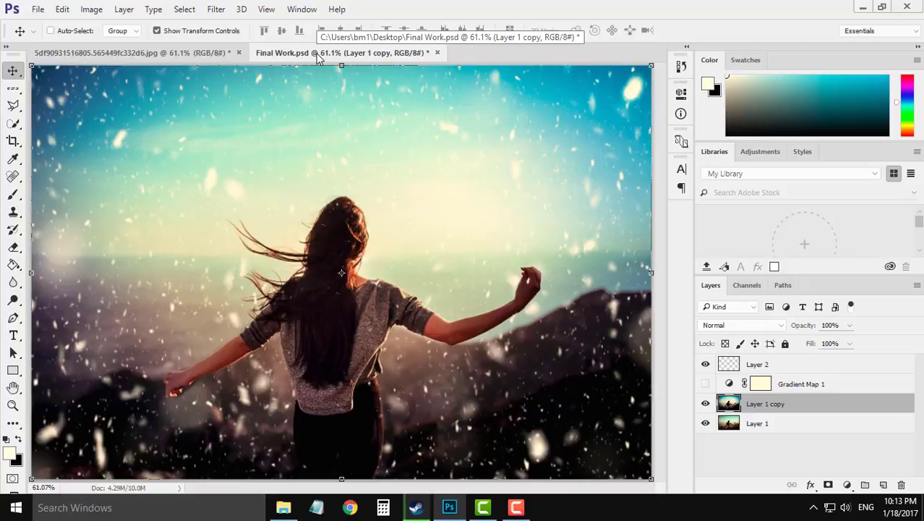
left_click(189, 57)
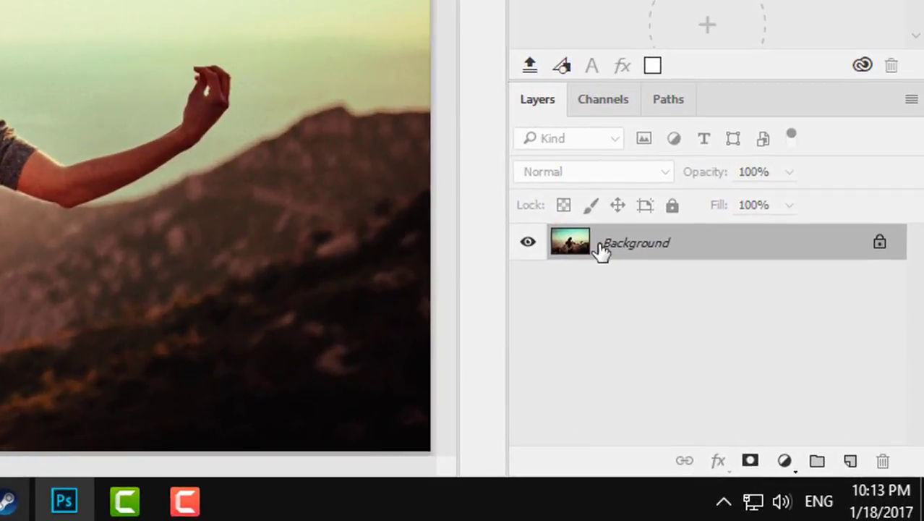
key("ctrl+j")
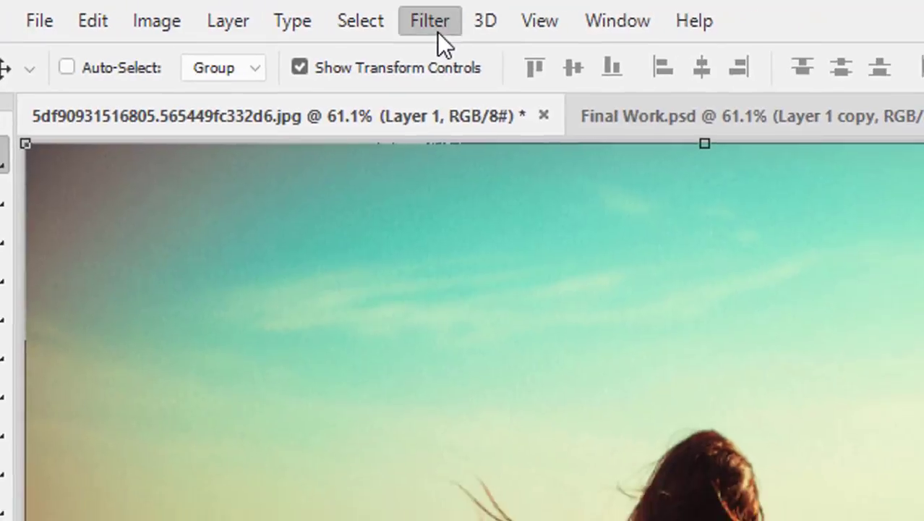
left_click(545, 24)
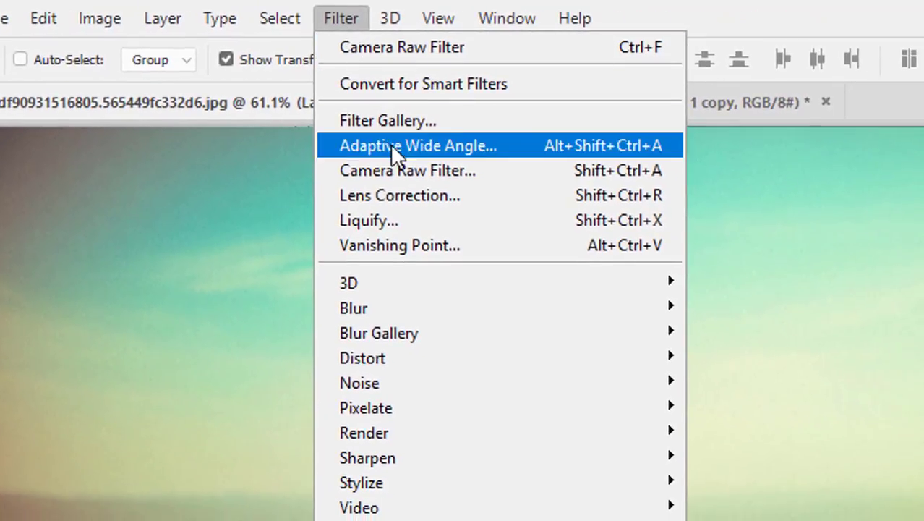
left_click(427, 177)
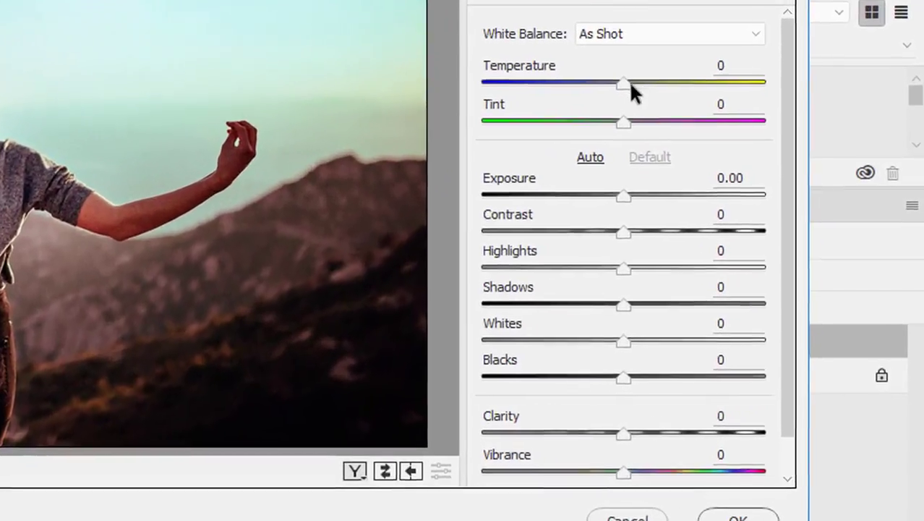
- Set Temperature +9, Tint +6, Exposure +0.30 and Contrast +9 in Camera Raw Basic
left_click_drag(617, 72, 630, 71)
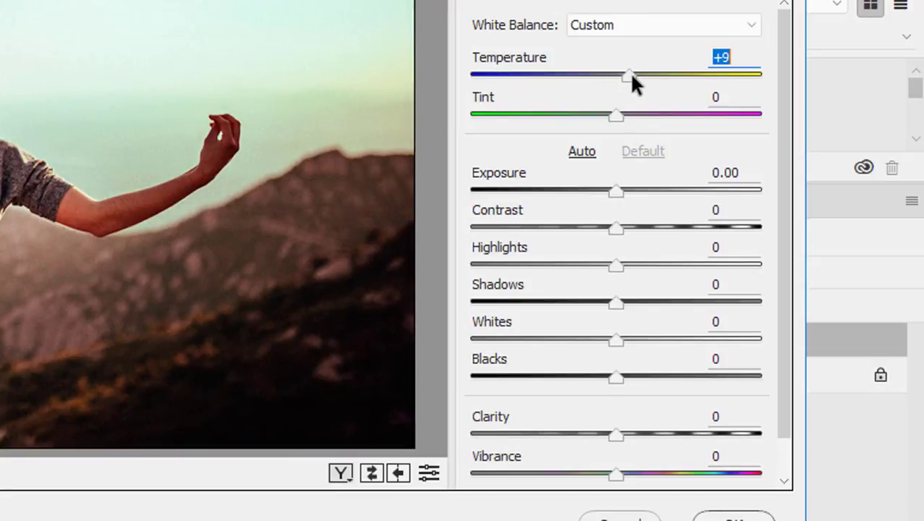
left_click(616, 116)
left_click_drag(616, 118, 626, 119)
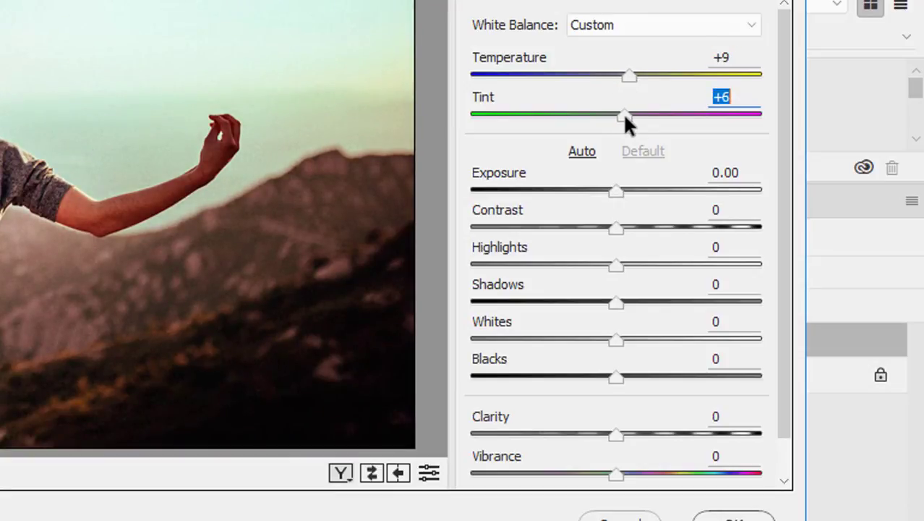
left_click(614, 191)
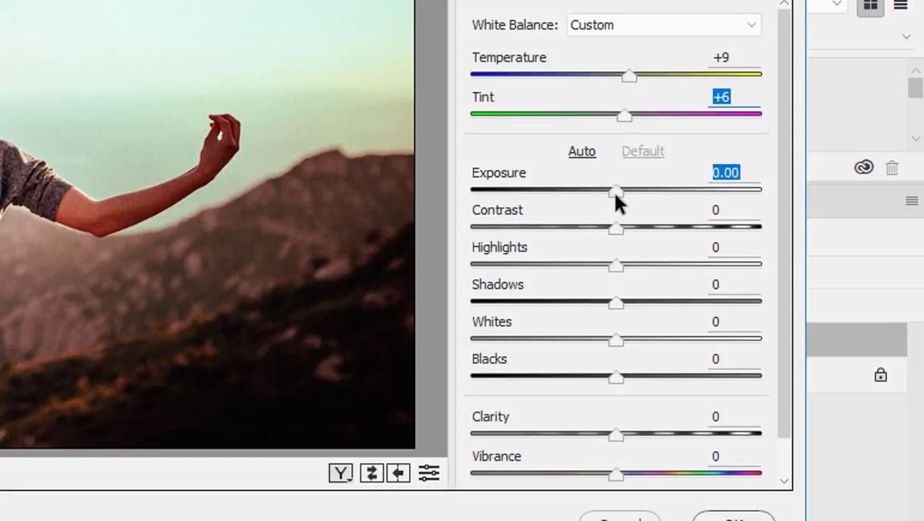
left_click_drag(614, 191, 622, 190)
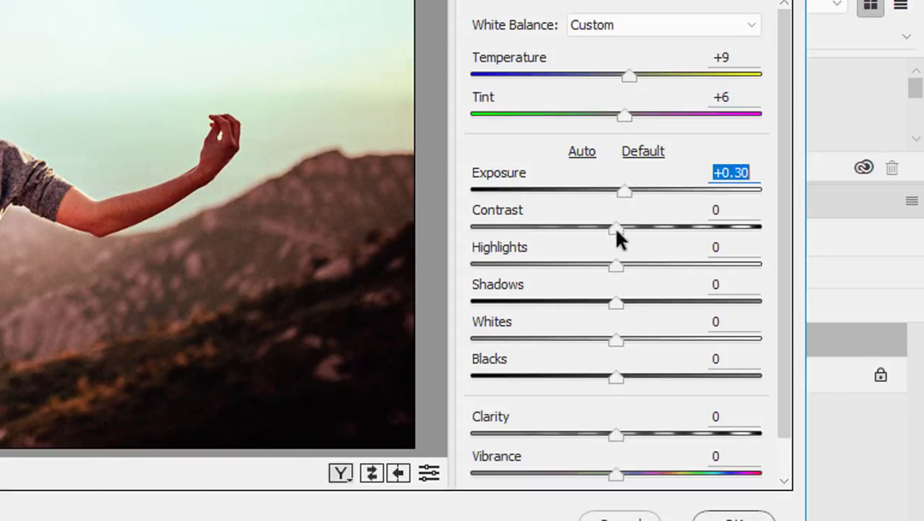
left_click_drag(616, 227, 625, 227)
- Lower Highlights to −29, Shadows to −13, Whites to −5 and Blacks to −29
left_click_drag(616, 265, 576, 263)
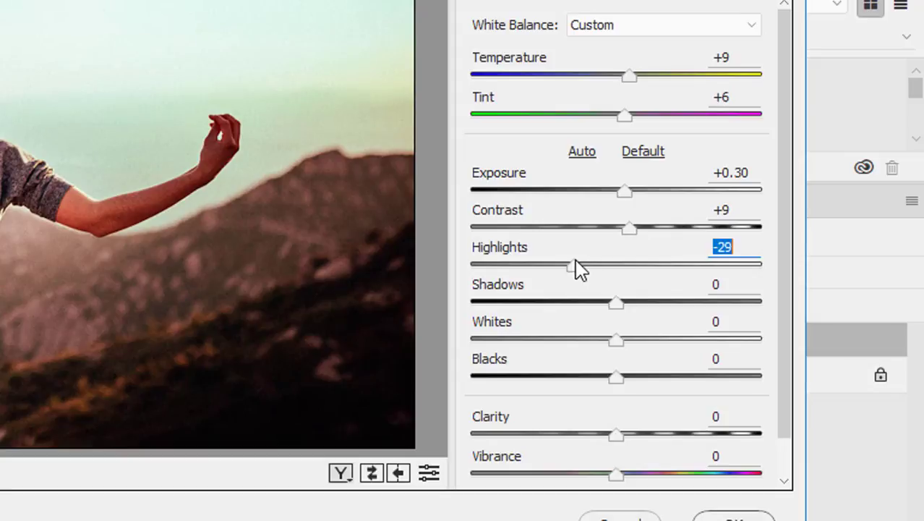
left_click(609, 302)
left_click_drag(608, 302, 595, 302)
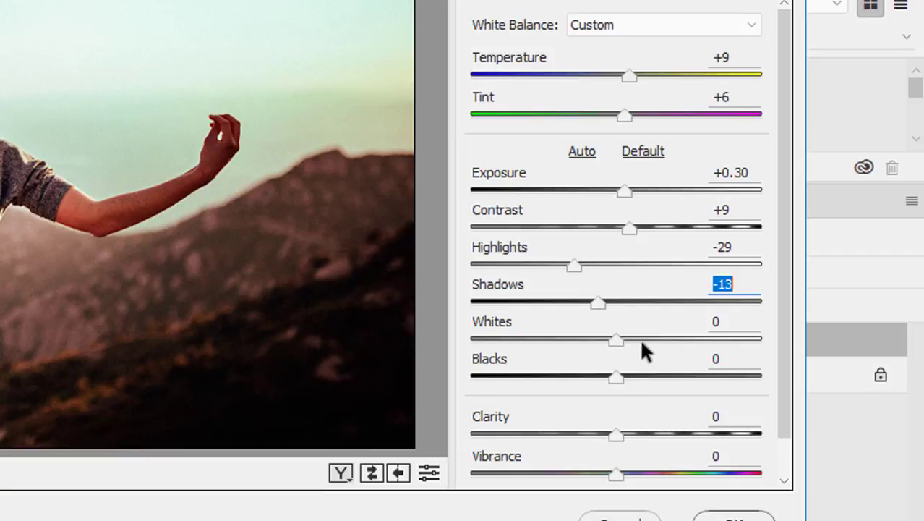
left_click_drag(614, 337, 602, 335)
left_click_drag(612, 374, 573, 382)
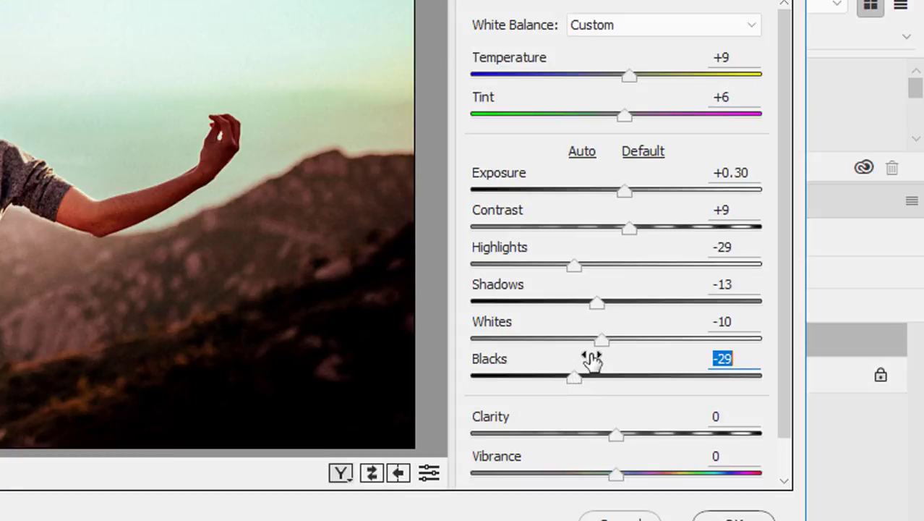
left_click_drag(602, 338, 610, 343)
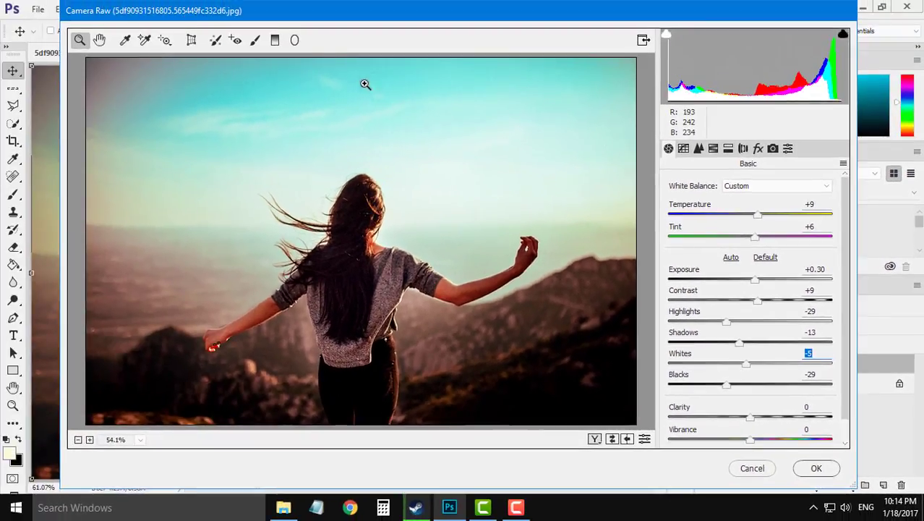
- Add a Radial Filter with Temperature +37, Tint +15, Exposure −1.35, Highlights −11 and Shadows −31
left_click(295, 42)
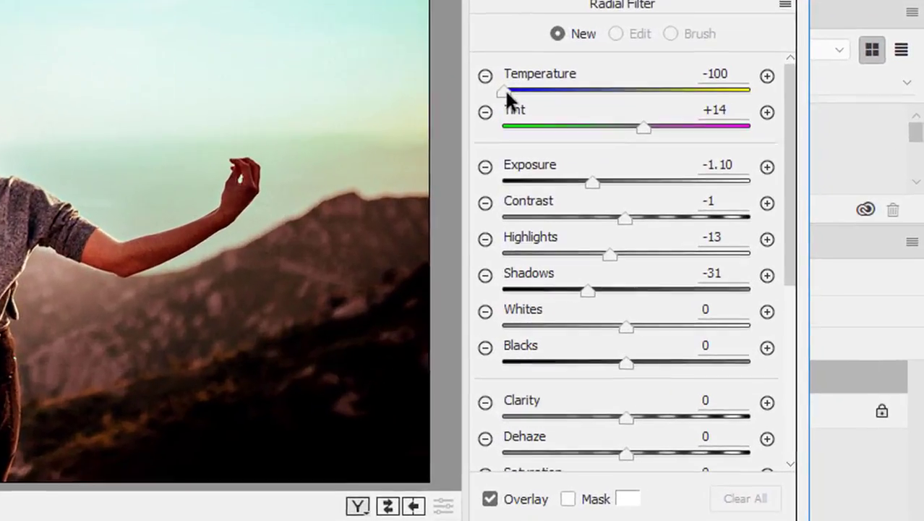
left_click_drag(504, 88, 664, 84)
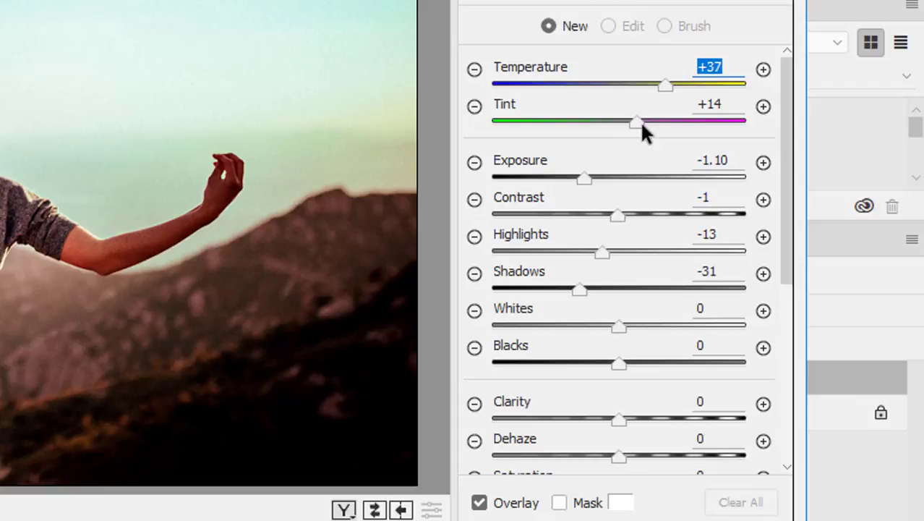
left_click_drag(640, 121, 637, 119)
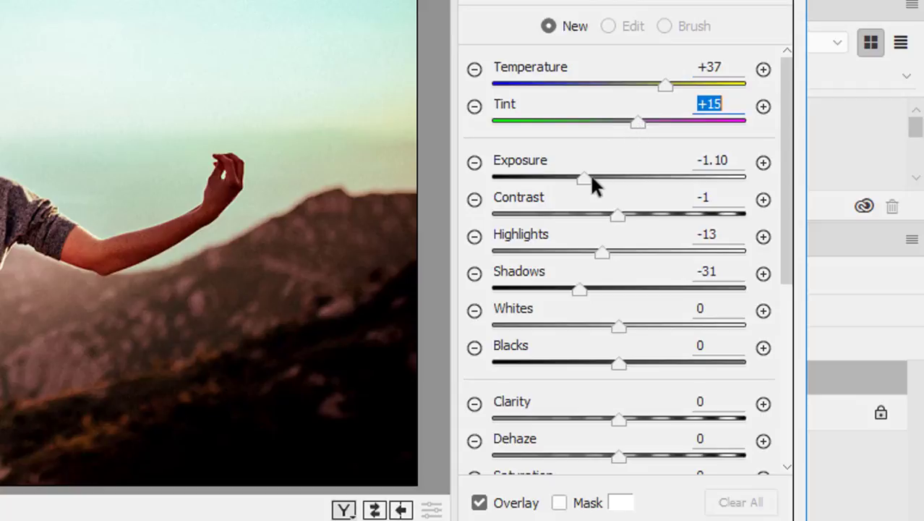
left_click_drag(584, 178, 577, 173)
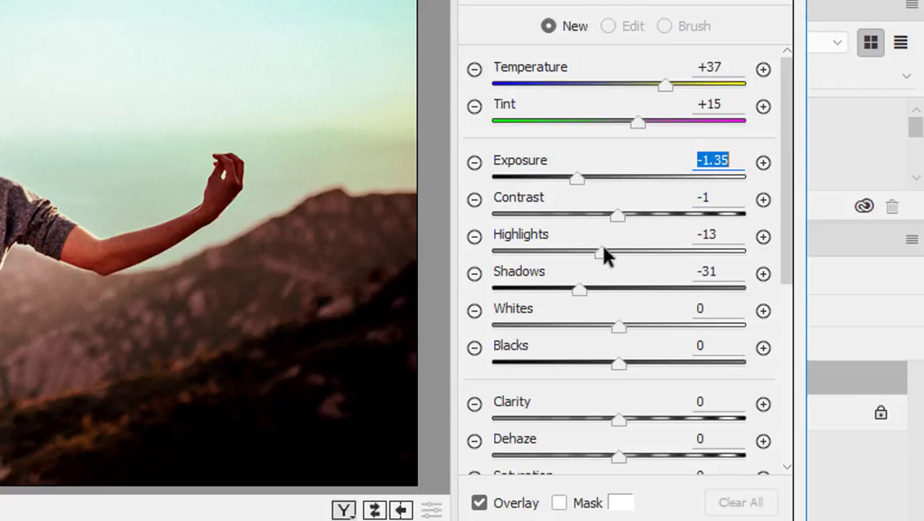
left_click_drag(604, 246, 607, 252)
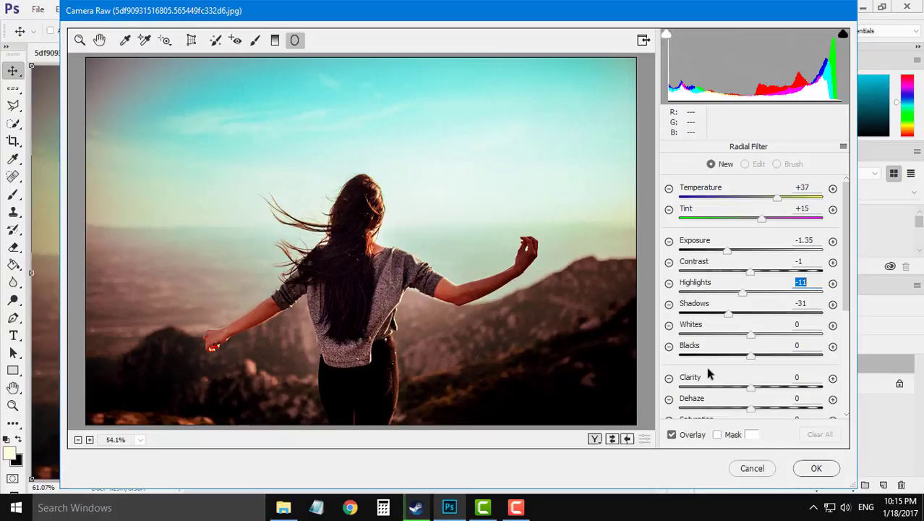
- Apply the Camera Raw grade and add a new empty layer named 'Brushes' above Layer 1
left_click(817, 468)
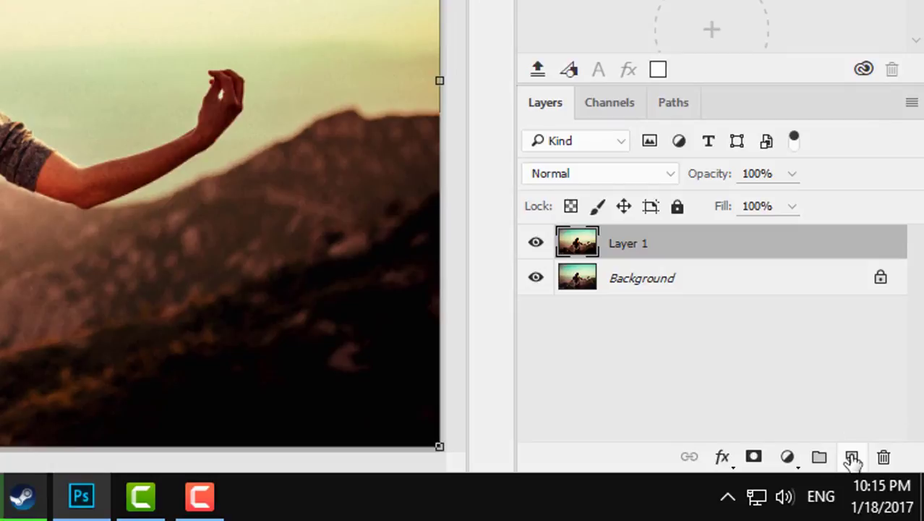
left_click(852, 457)
double_click(633, 244)
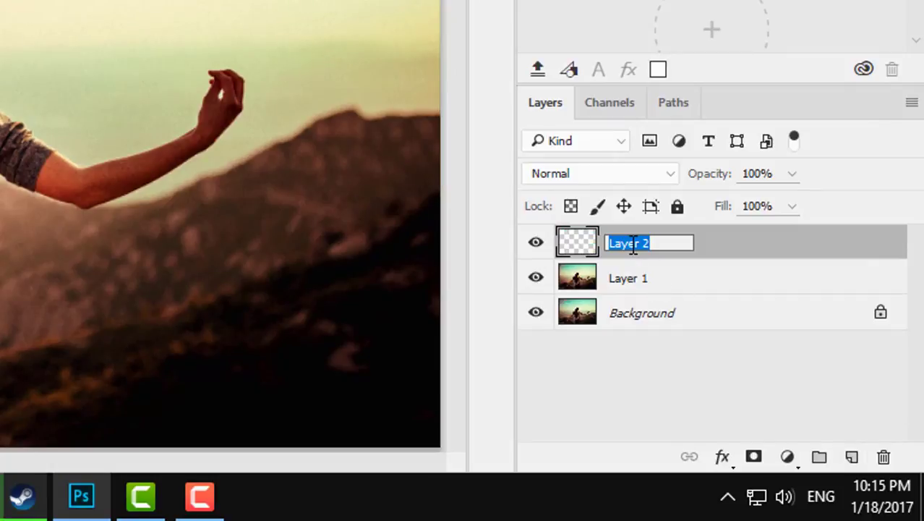
type("Brushes")
key("Return")
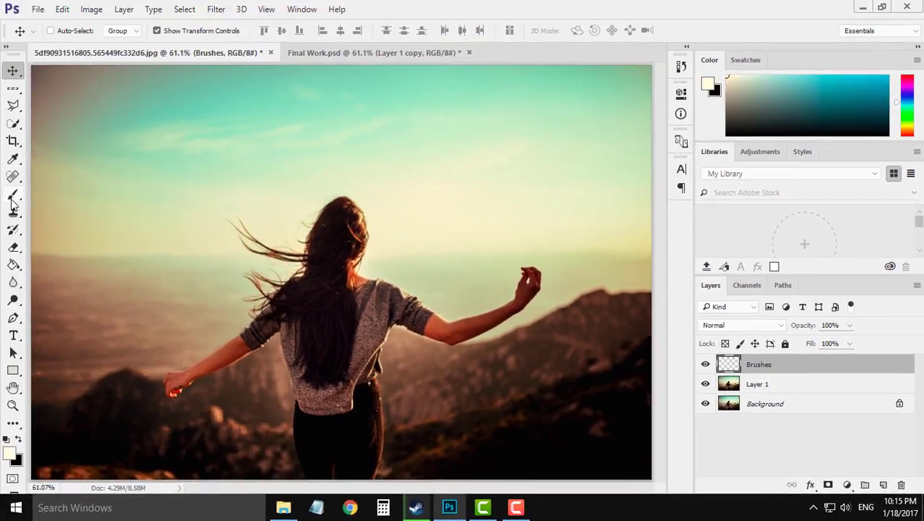
- Choose the Brush tool with a 2500 px speckle preset and resize it to 1102 px
left_click(13, 195)
left_click(70, 30)
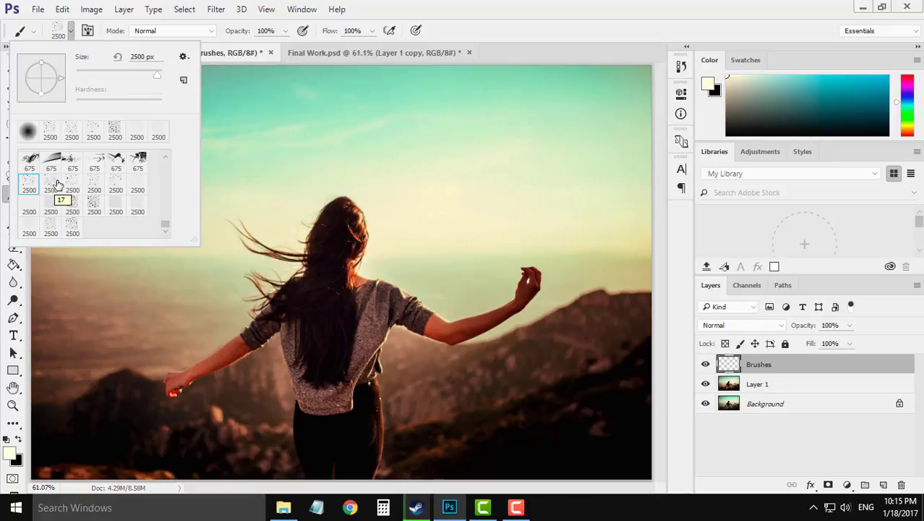
left_click(53, 187)
left_click(93, 208)
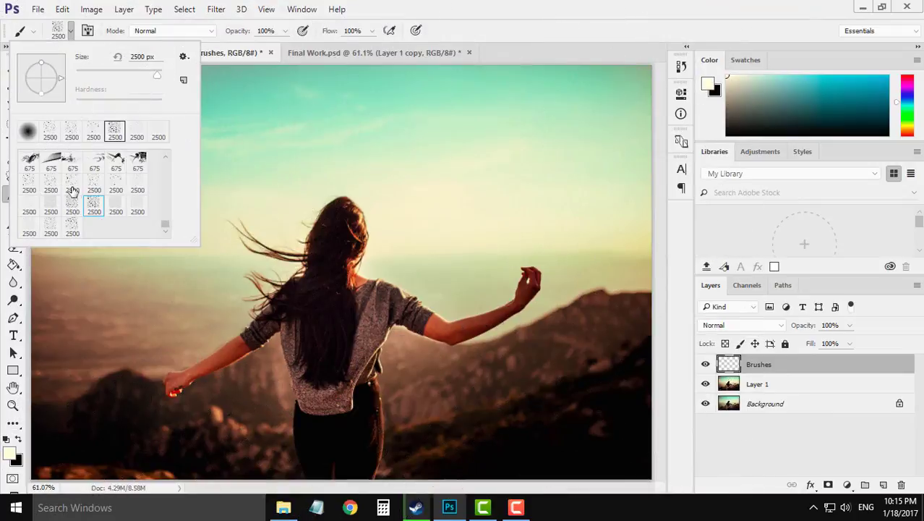
left_click(72, 205)
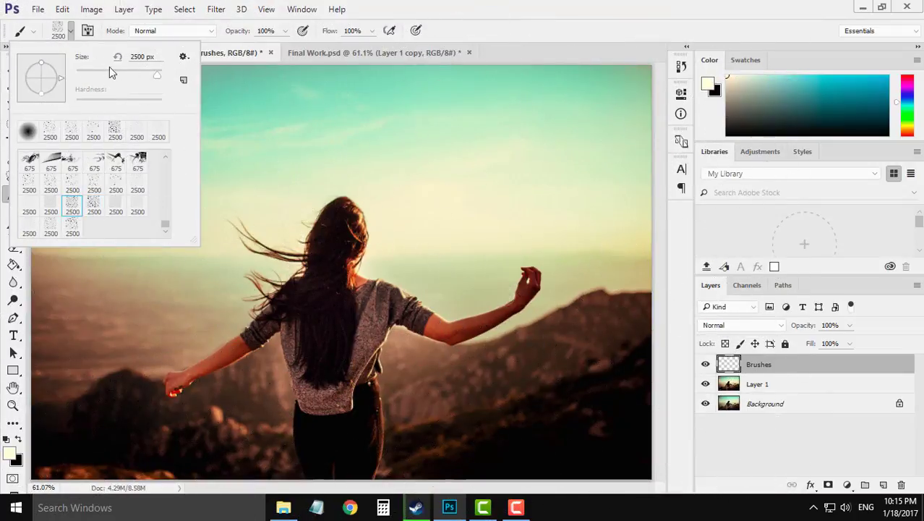
left_click_drag(156, 75, 153, 74)
type("1102")
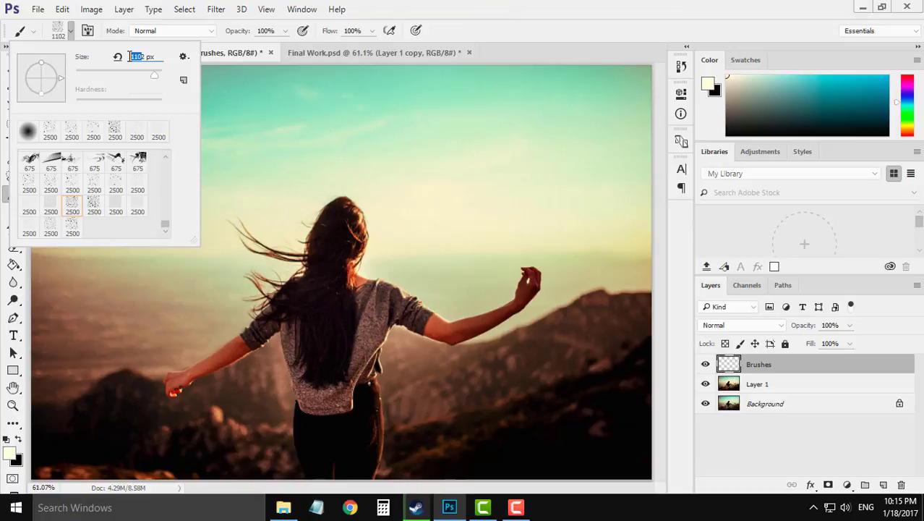
type("1202")
- Set the brush size to 1500 px, try a snow stamp on the photo, and undo it
left_click(526, 6)
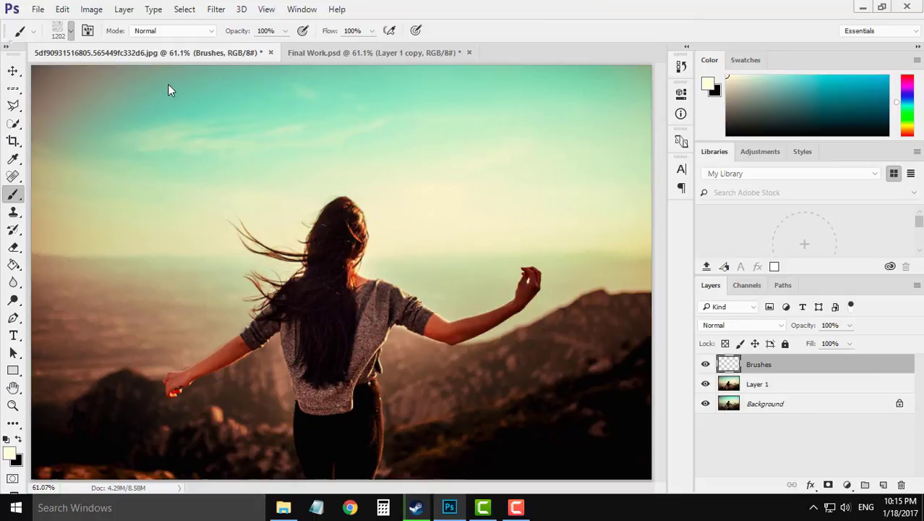
left_click(71, 31)
double_click(145, 57)
type("1500")
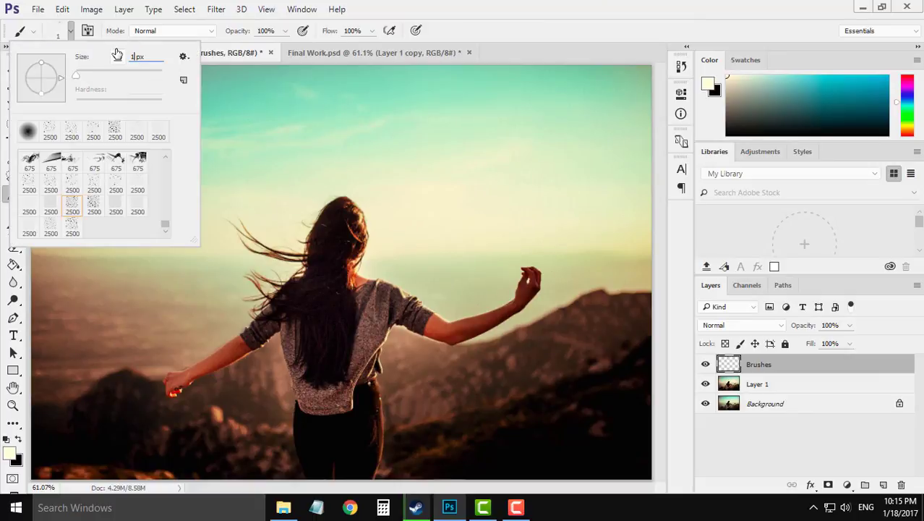
key("Return")
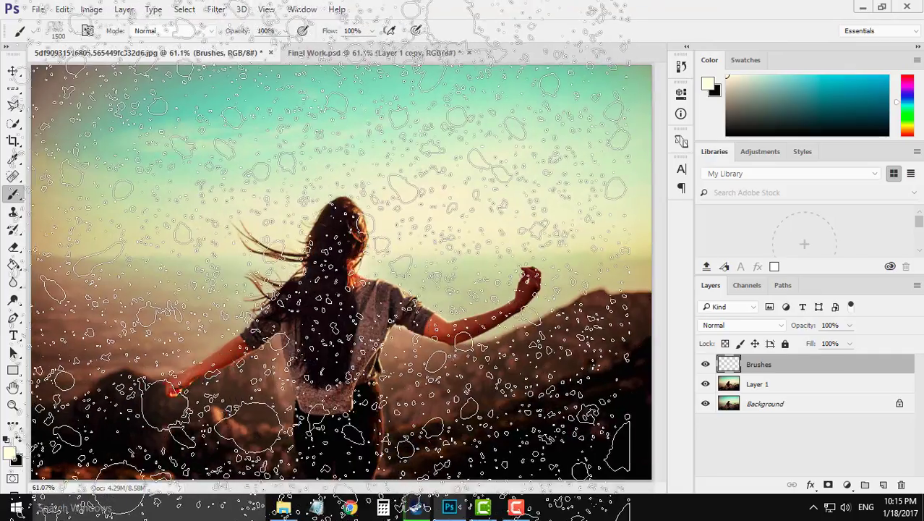
left_click(340, 274)
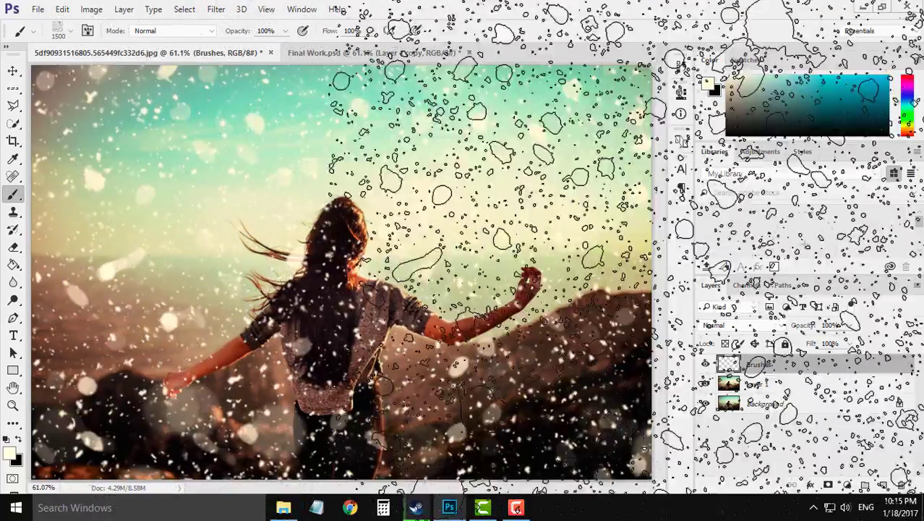
key("ctrl+z")
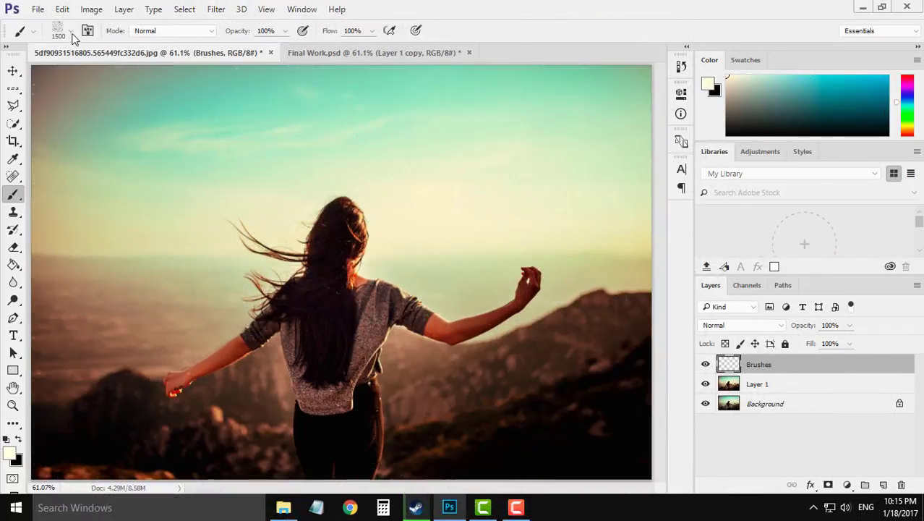
- Stamp snowflakes across the photo with a 2500 px snow brush preset
left_click(72, 32)
left_click(117, 187)
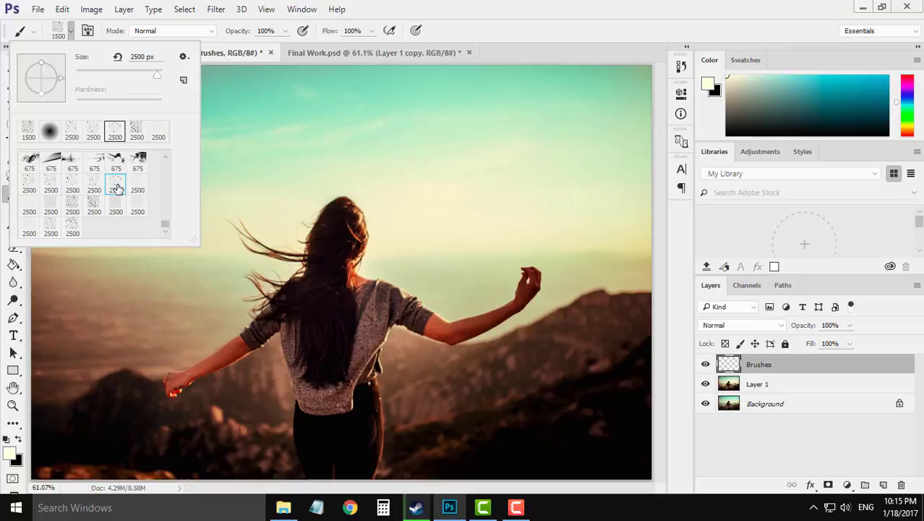
left_click(455, 92)
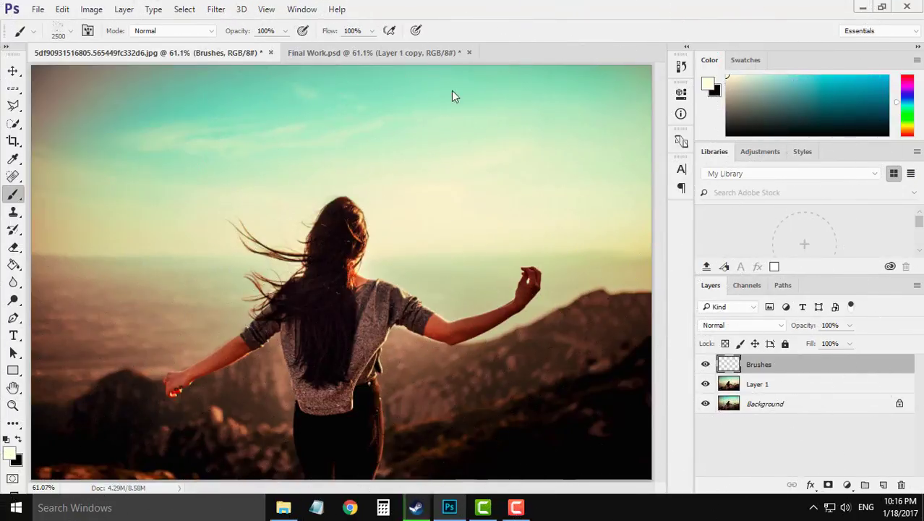
left_click(448, 260)
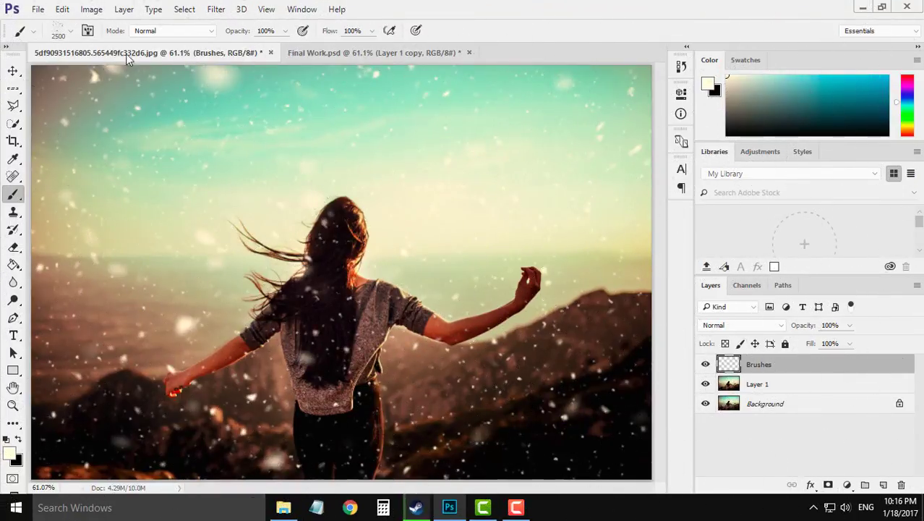
- Stamp two more rounds of snowflakes using other 2500 px snow presets
left_click(72, 38)
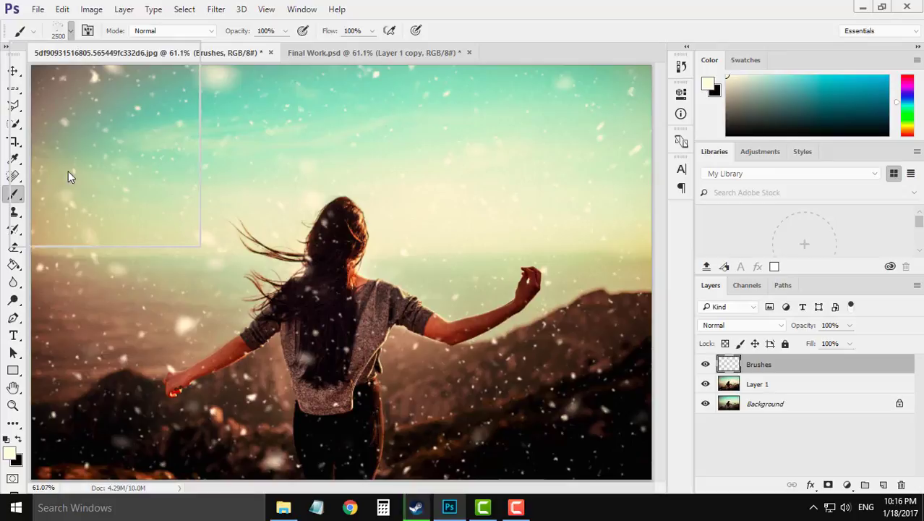
left_click(50, 187)
key("Return")
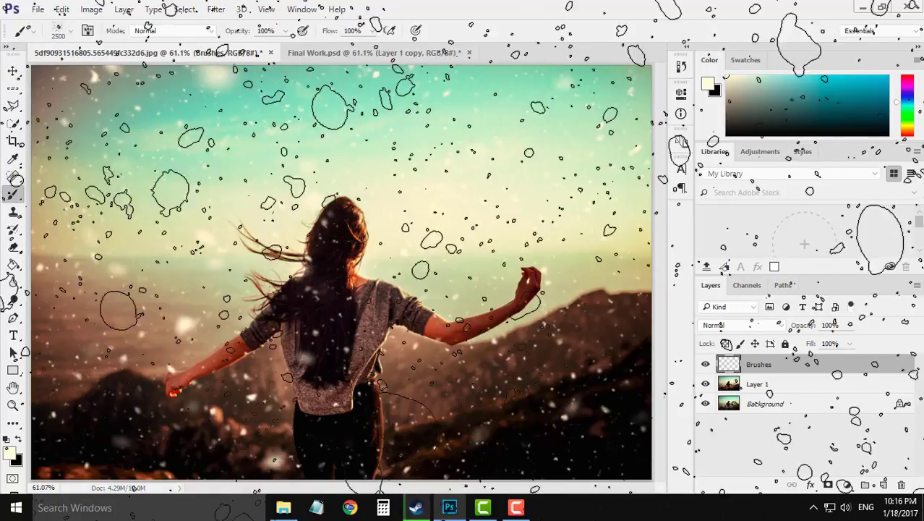
left_click(333, 260)
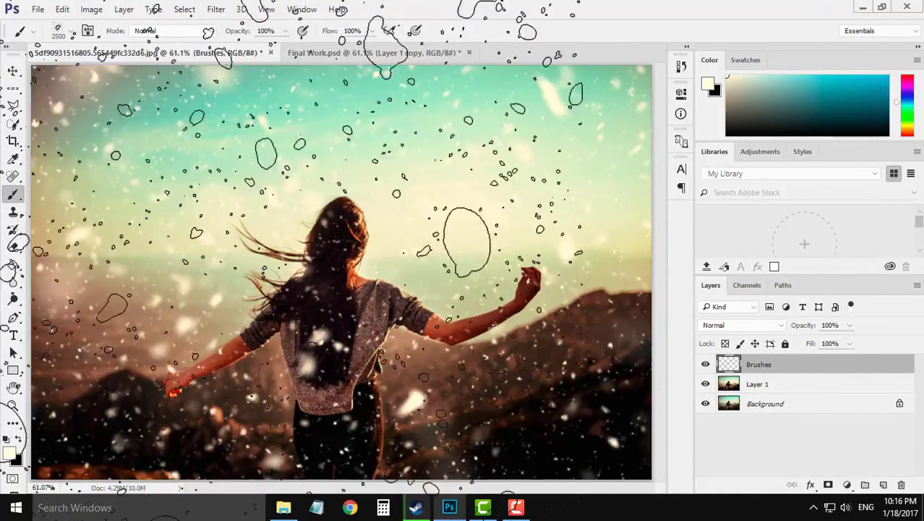
left_click(70, 33)
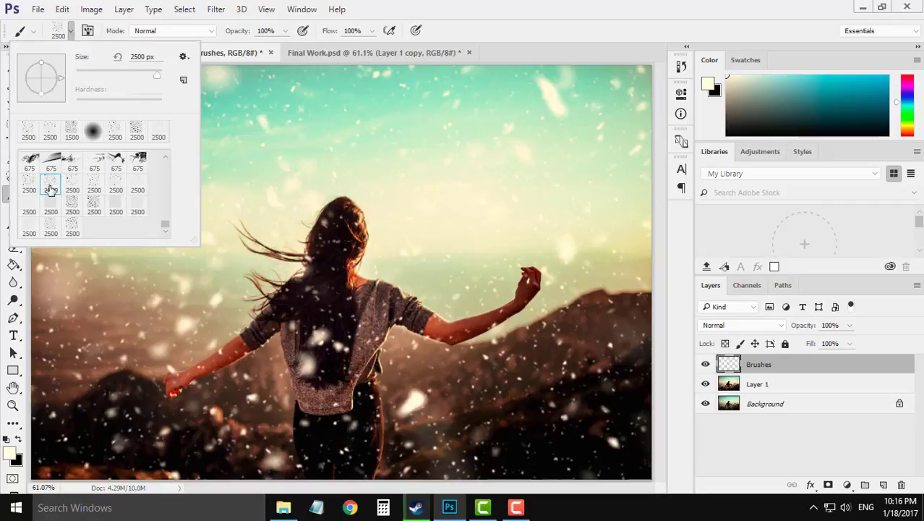
left_click(137, 182)
key("Return")
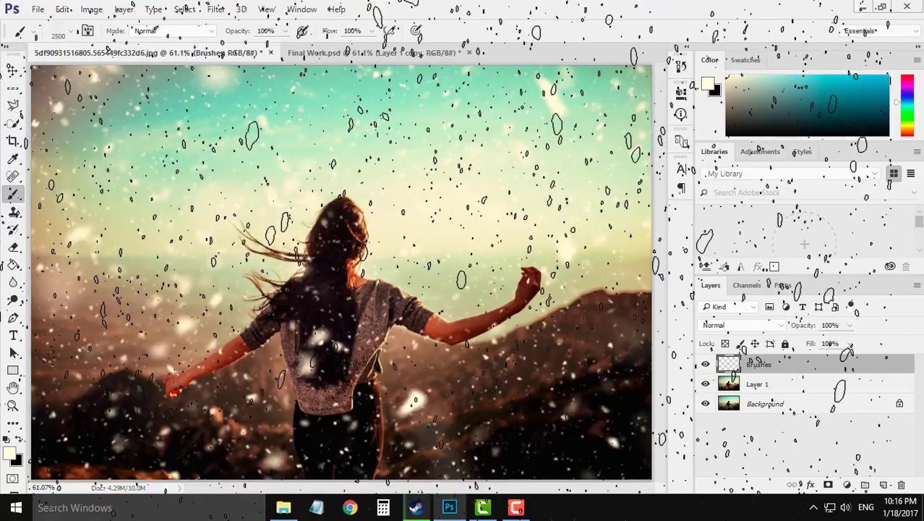
left_click(333, 261)
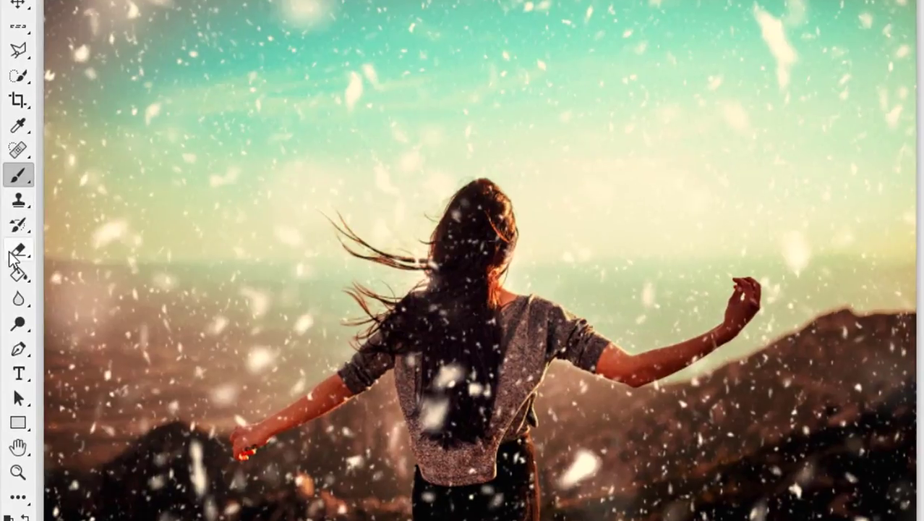
- Erase the snowflakes over the woman's hair and back with the Eraser tool
left_click(9, 249)
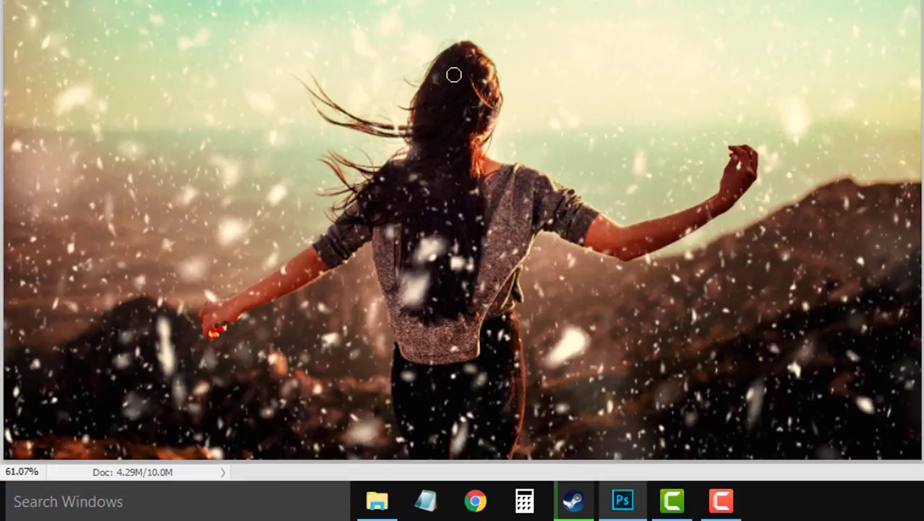
mouse_move(471, 154)
left_mouse_down()
mouse_move(446, 219)
mouse_move(423, 216)
mouse_move(404, 252)
mouse_move(419, 339)
mouse_move(438, 311)
mouse_move(437, 251)
mouse_move(485, 319)
mouse_move(491, 395)
mouse_move(504, 398)
mouse_move(492, 326)
mouse_move(482, 377)
mouse_move(429, 437)
mouse_move(406, 370)
mouse_move(467, 467)
mouse_move(485, 407)
mouse_move(508, 399)
left_mouse_up()
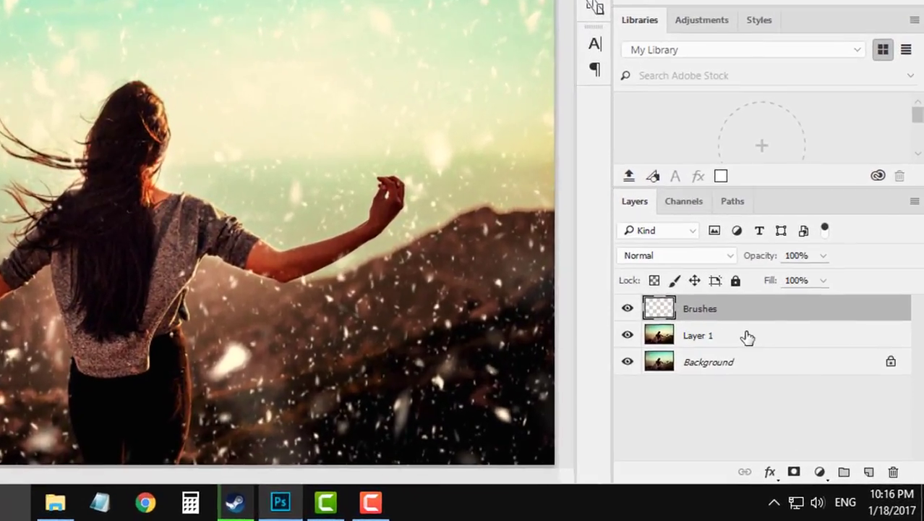
- Add a Gradient Map adjustment above Layer 1 using the Violet, Orange preset
left_click(758, 335)
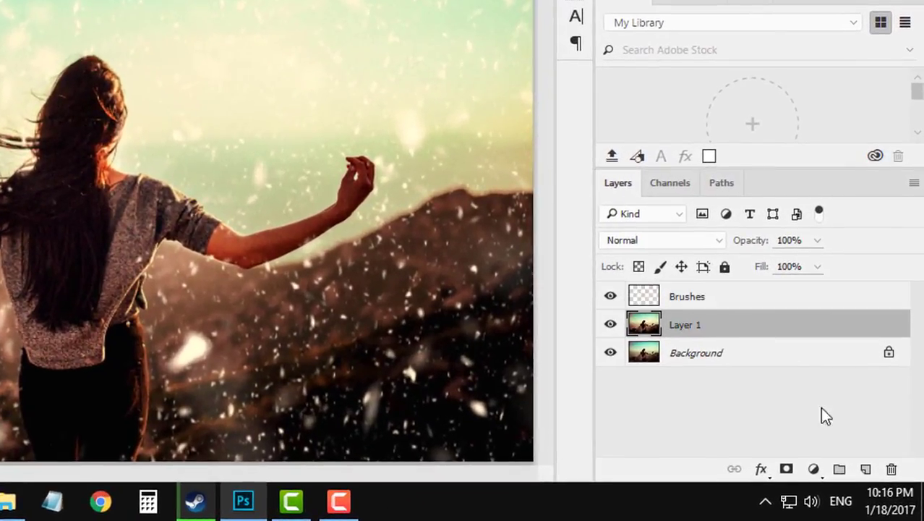
left_click(815, 471)
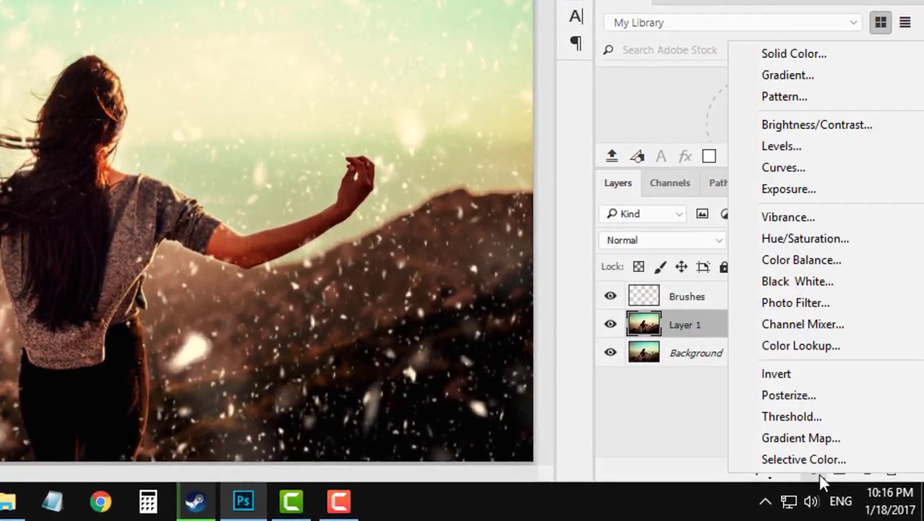
left_click(826, 437)
left_click(397, 158)
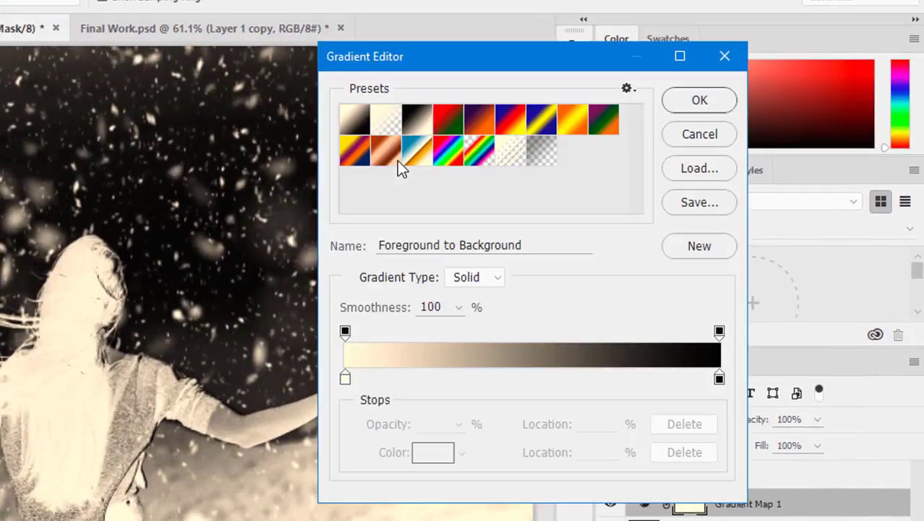
left_click(491, 122)
- Move the left gradient stop to 1% and recolour it vivid blue
left_click_drag(346, 378, 337, 398)
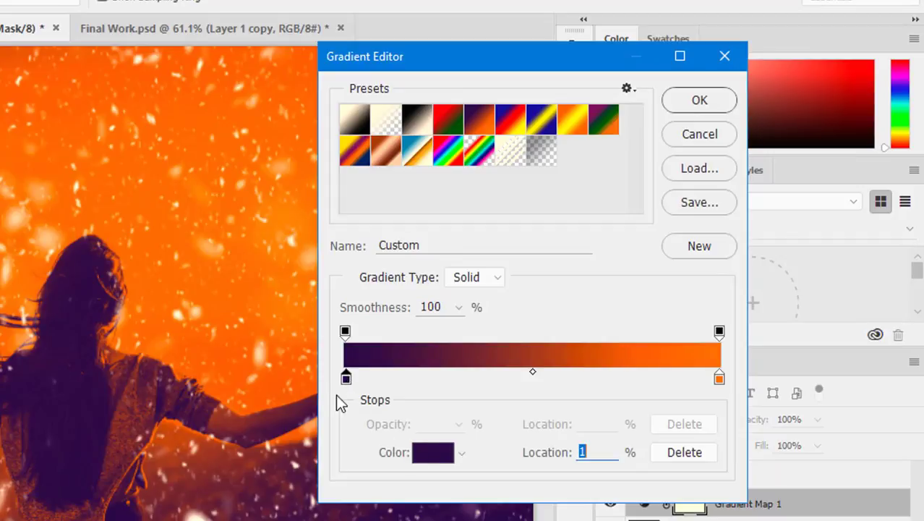
left_click(427, 454)
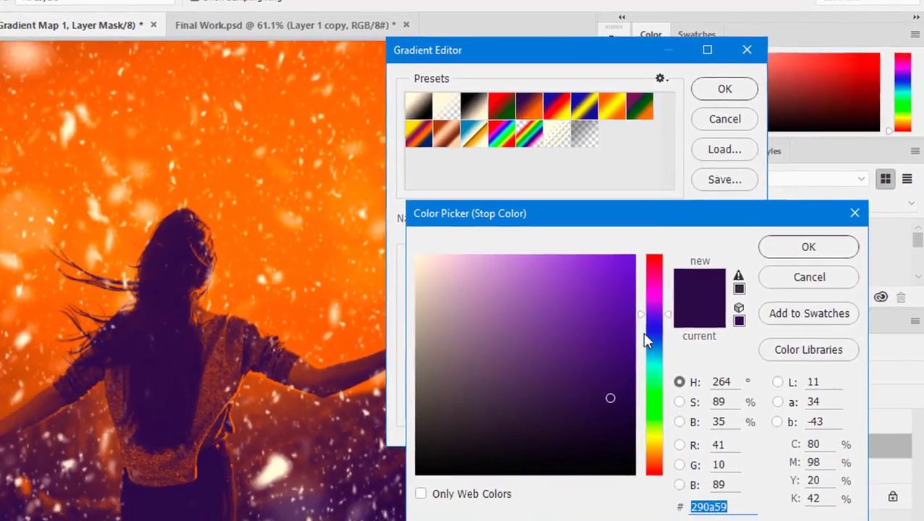
left_click_drag(622, 353, 624, 377)
mouse_move(670, 320)
left_mouse_down()
mouse_move(622, 285)
mouse_move(626, 294)
left_mouse_up()
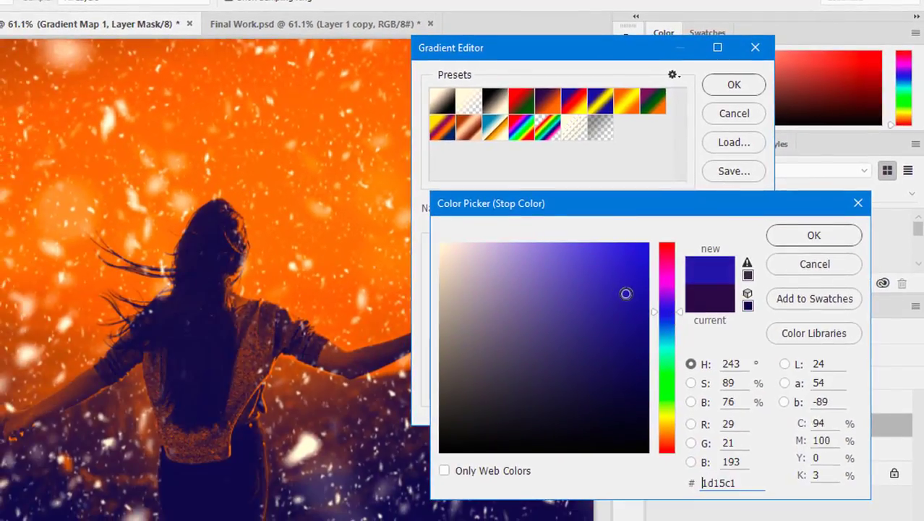
left_click(796, 230)
- Set Gradient Map 1 to Screen blend mode with 39% opacity
left_click(735, 83)
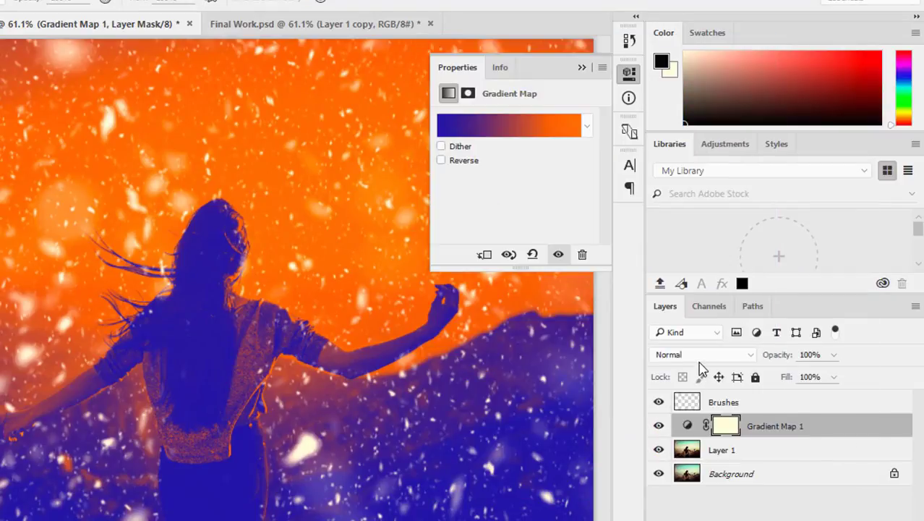
left_click(702, 356)
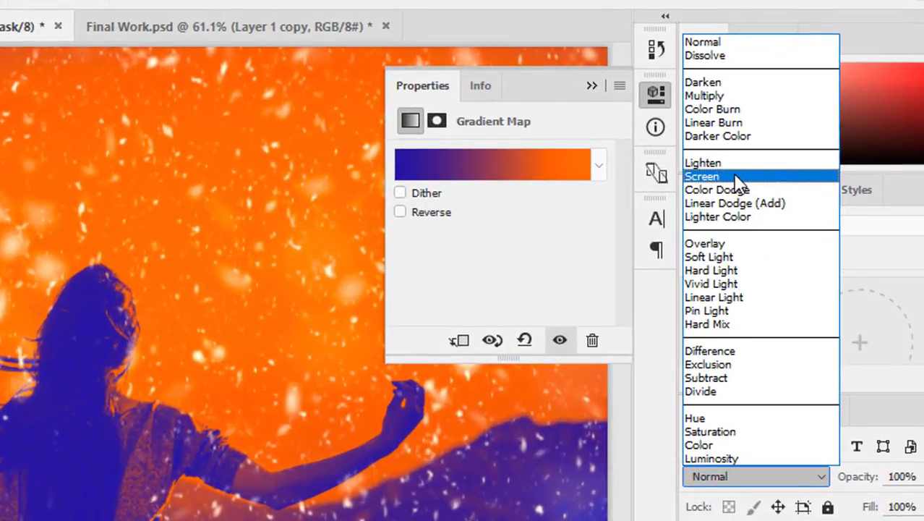
left_click(686, 133)
left_click(800, 337)
left_click_drag(800, 355, 739, 366)
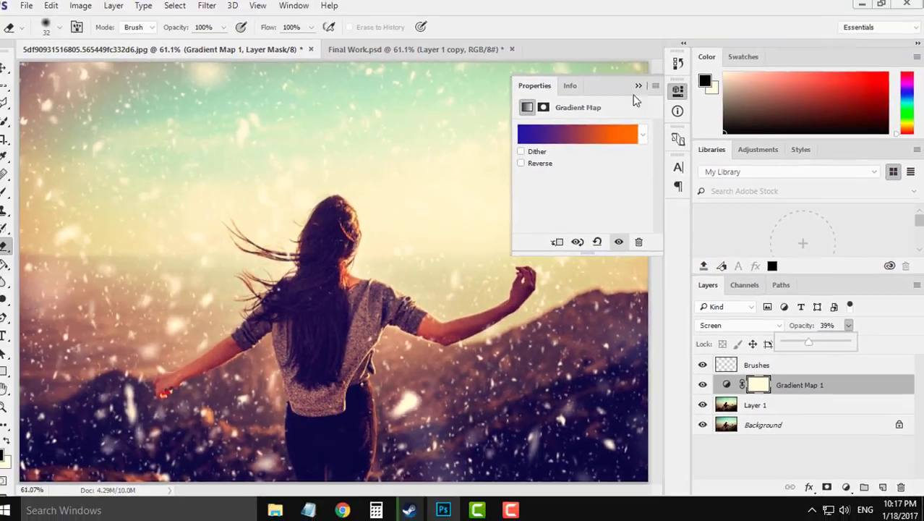
left_click(541, 43)
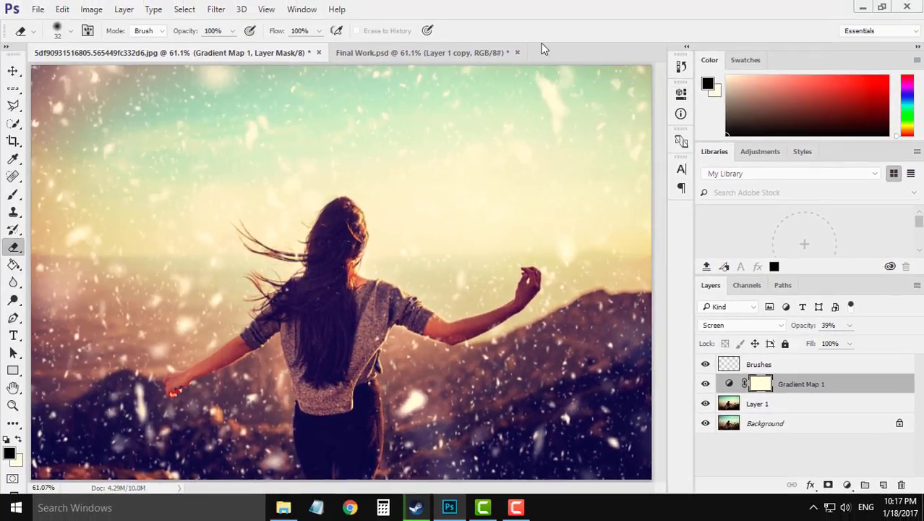